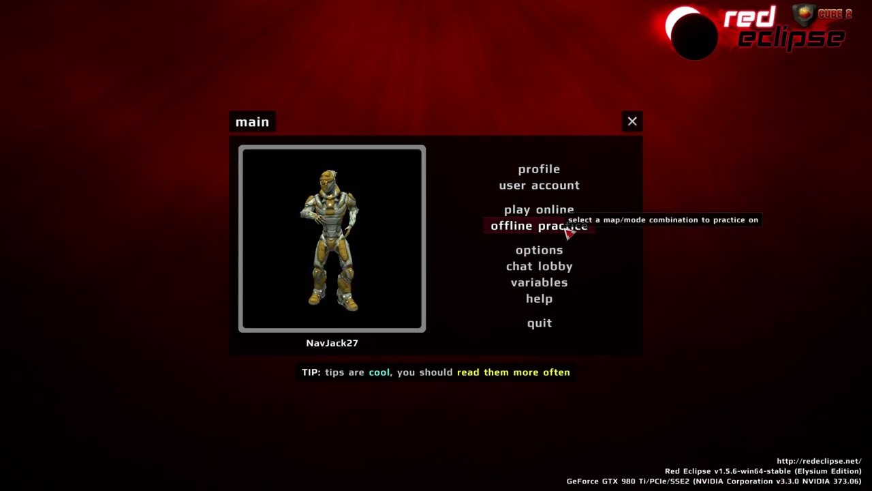
Start an offline practice game in editing mode on the map navmap
{"action": "left_click", "coordinate": [566, 228]}
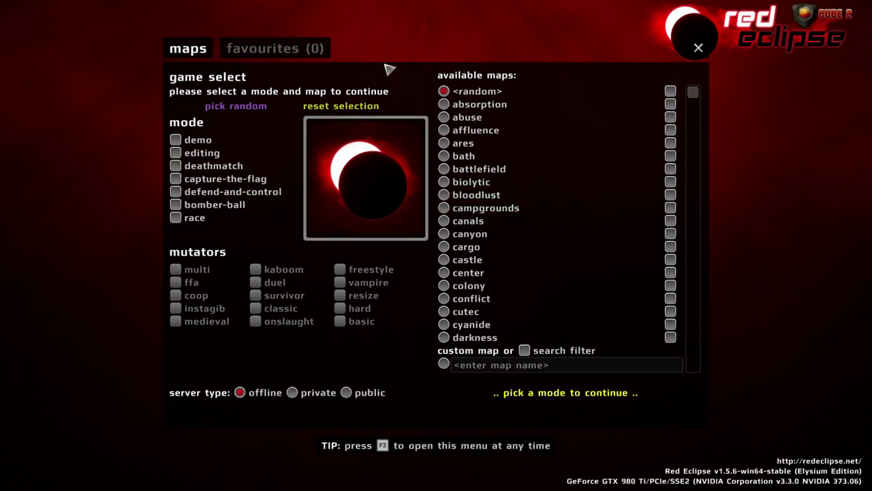
{"action": "left_click", "coordinate": [177, 153]}
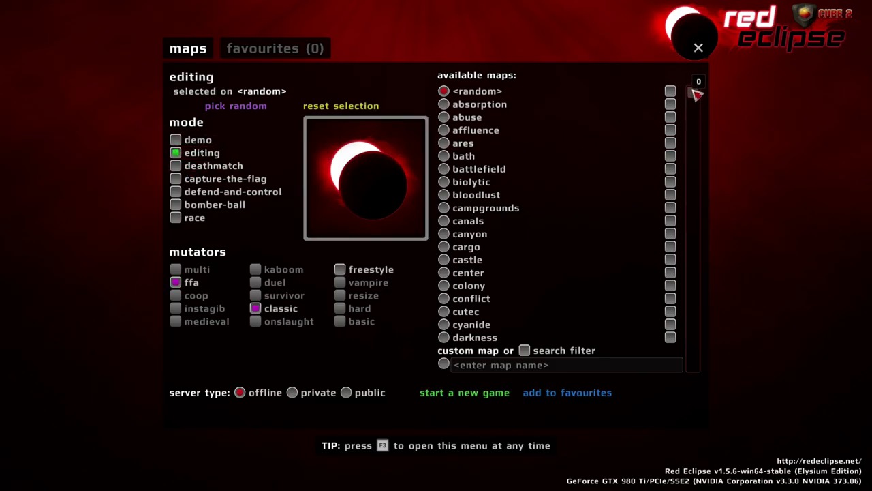
{"action": "left_click_drag", "start_coordinate": [695, 94], "coordinate": [695, 362]}
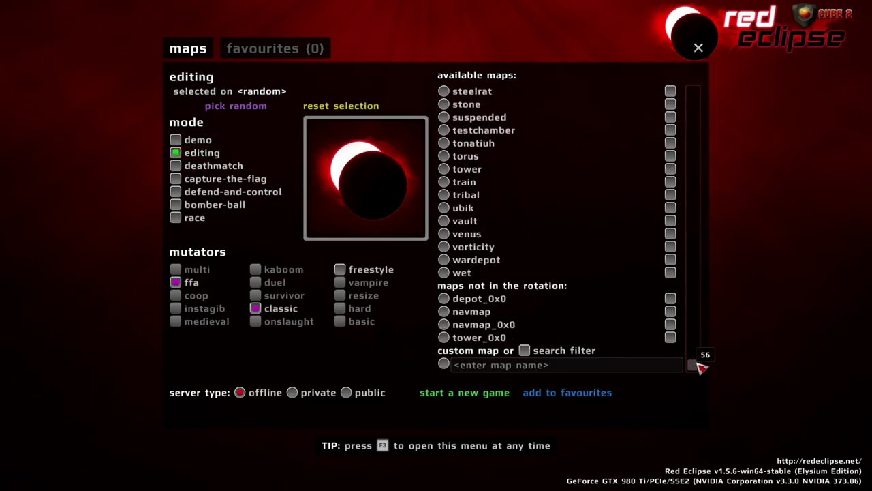
{"action": "left_click", "coordinate": [450, 313]}
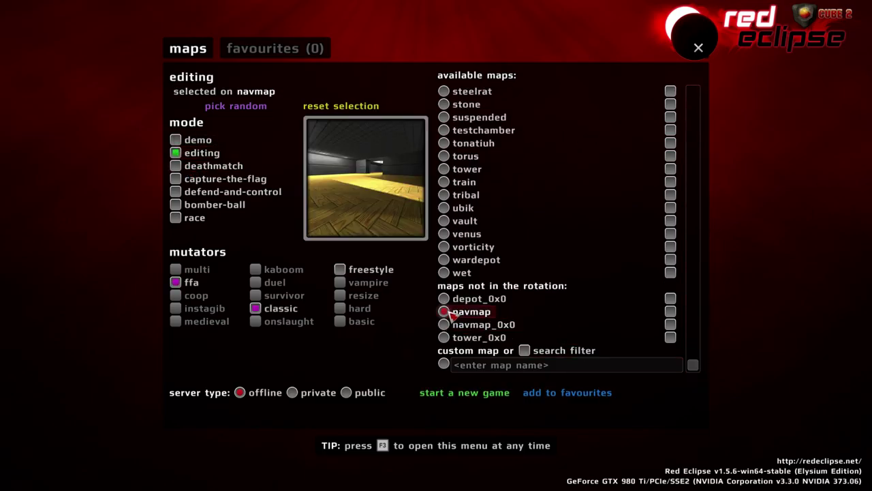
{"action": "left_click", "coordinate": [491, 397]}
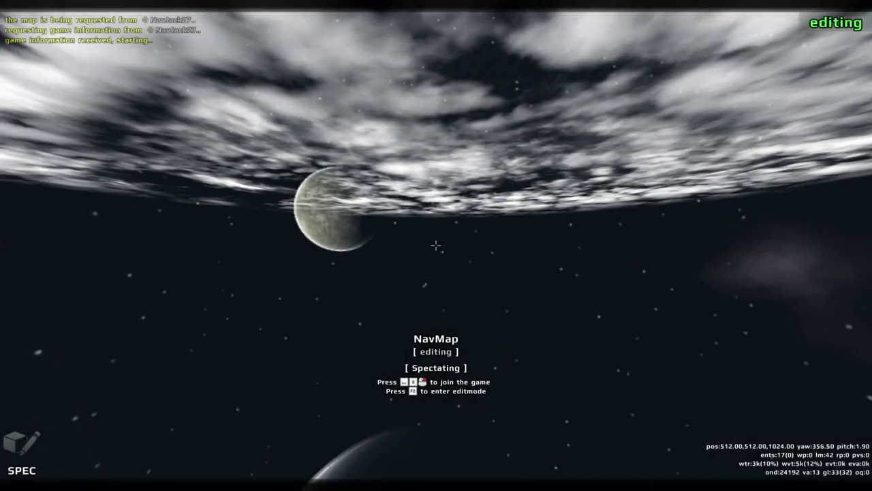
Enter edit mode on the spectated map and fly down to the brick building
{"action": "key", "text": "F2"}
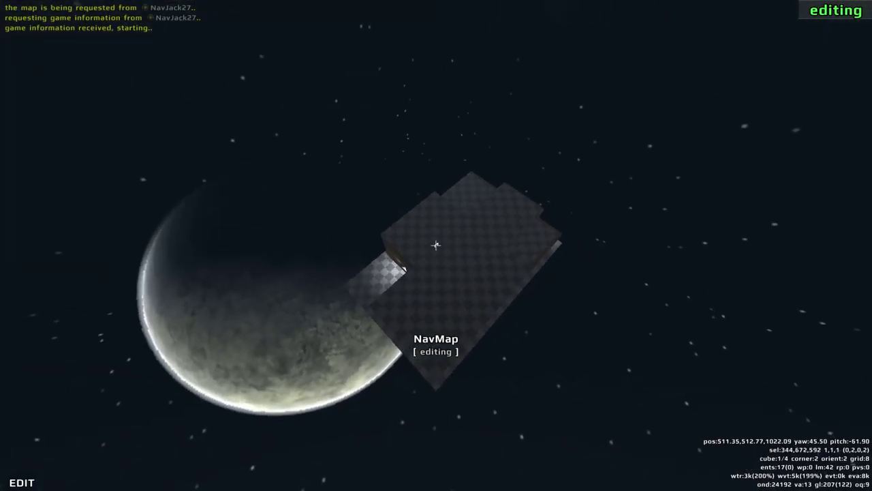
{"action": "key", "text": "w"}
{"action": "key", "text": "w"}
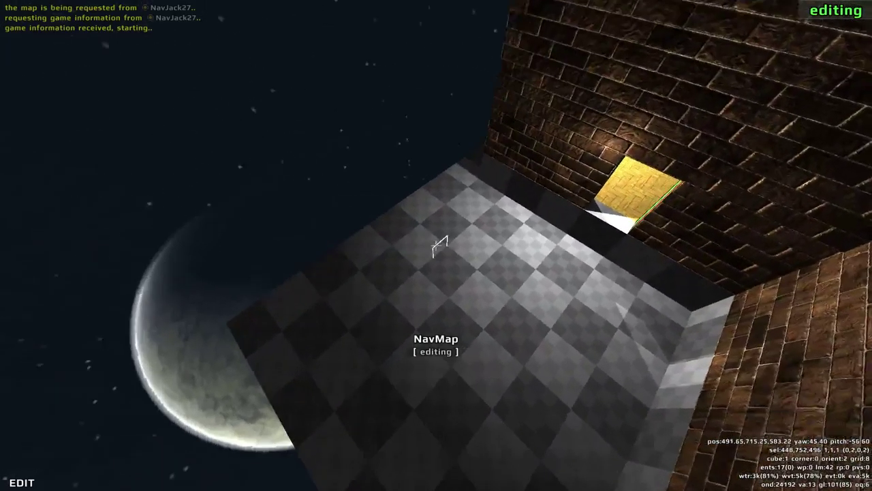
{"action": "key", "text": "w"}
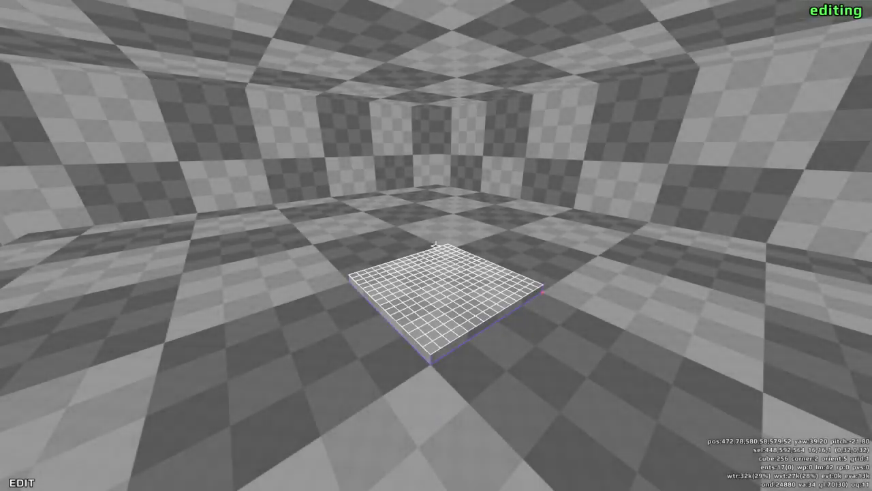
Extend the selected 16 by 16 floor patch upward into a low block
{"action": "scroll", "coordinate": [436, 245], "scroll_direction": "up", "scroll_amount": 2}
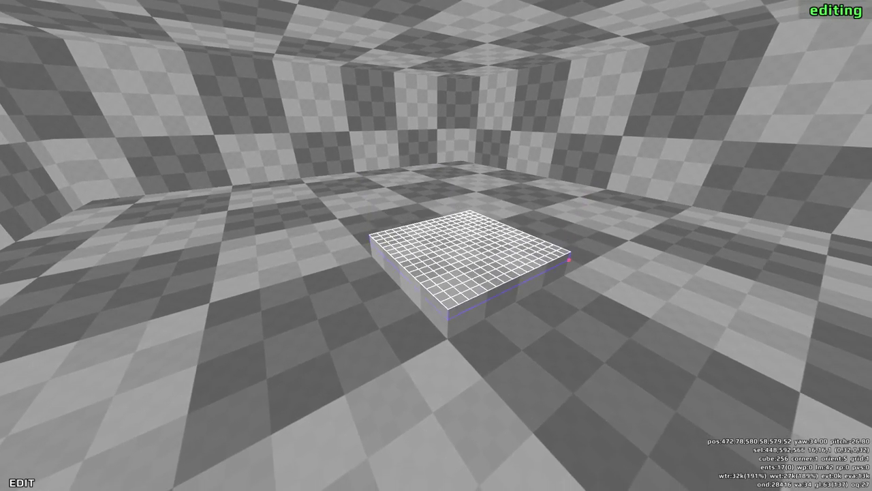
{"action": "scroll", "coordinate": [436, 245], "scroll_direction": "up", "scroll_amount": 1}
{"action": "key", "text": "w"}
{"action": "key", "text": "d"}
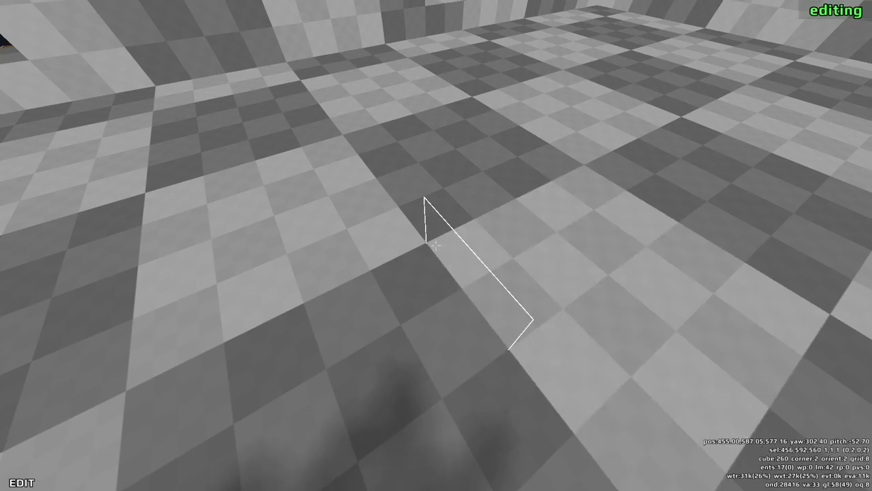
Set the grid size to 1, select a 16 by 16 floor area and try to push one of its corners
{"action": "key", "text": "g"}
{"action": "scroll", "coordinate": [436, 246], "scroll_direction": "down", "scroll_amount": 3}
{"action": "left_click_drag", "start_coordinate": [436, 245], "coordinate": [436, 245]}
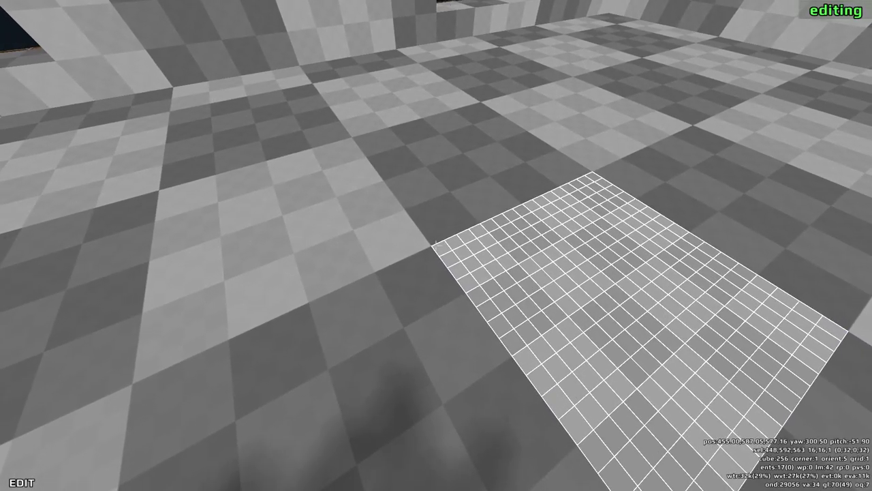
{"action": "key", "text": "q"}
{"action": "scroll", "coordinate": [436, 245], "scroll_direction": "up", "scroll_amount": 5}
Look around the map's checkered room, brick exterior, carpeted corridor and large carpeted room
{"action": "key", "text": "w"}
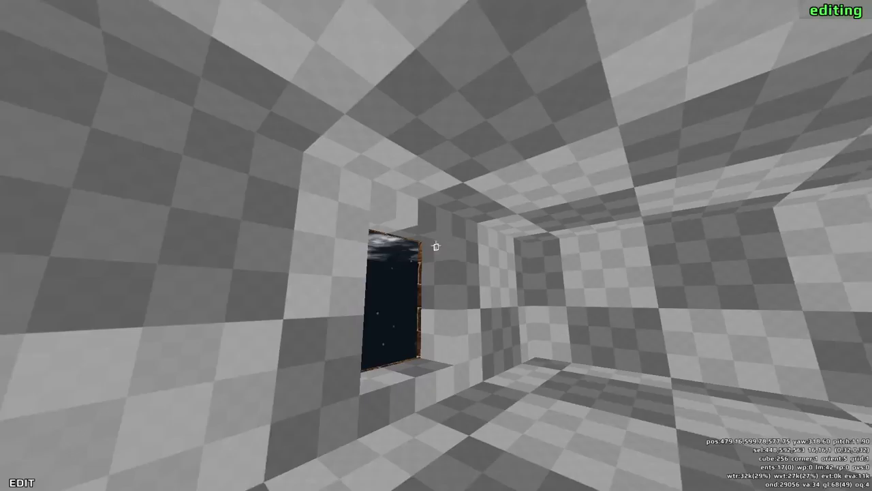
{"action": "key", "text": "s"}
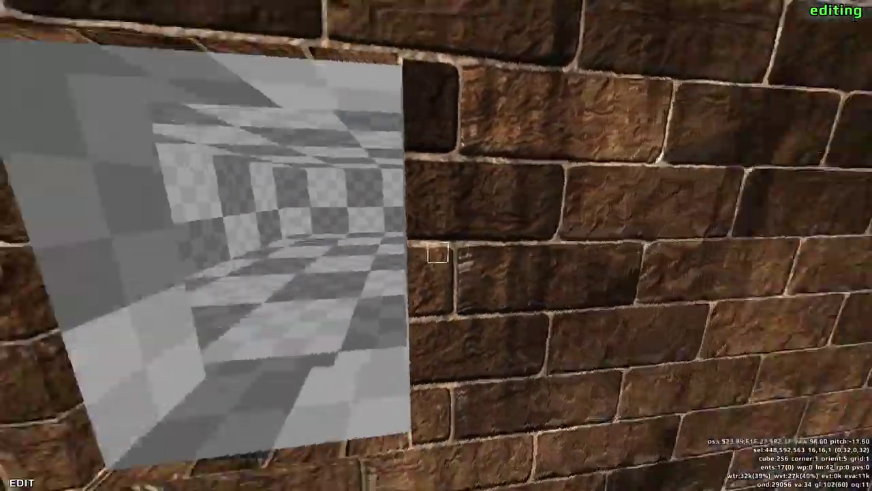
{"action": "key", "text": "w"}
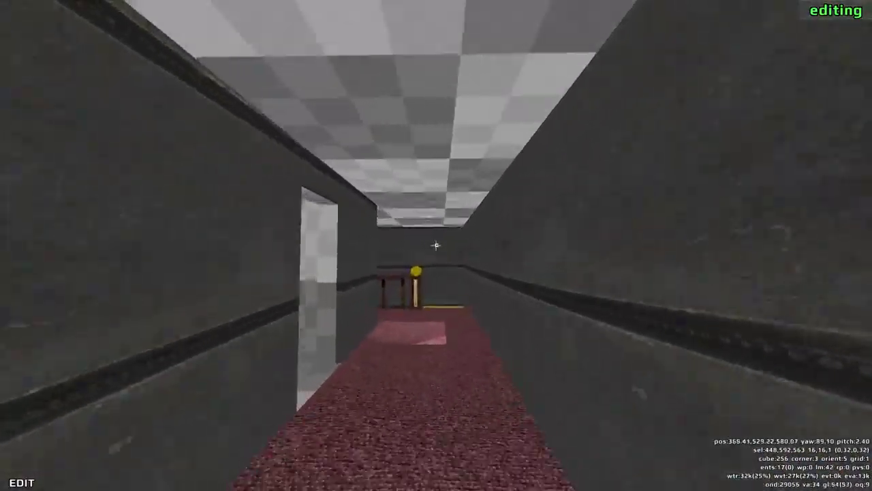
{"action": "key", "text": "w"}
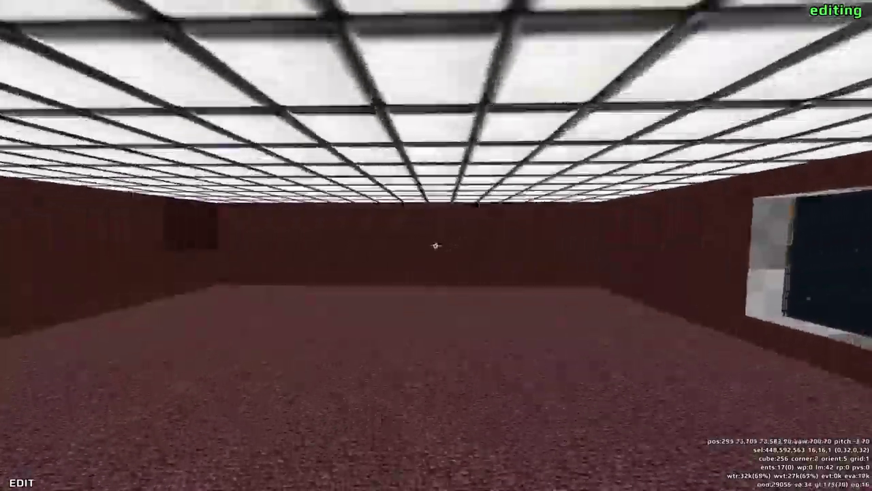
{"action": "key", "text": "w"}
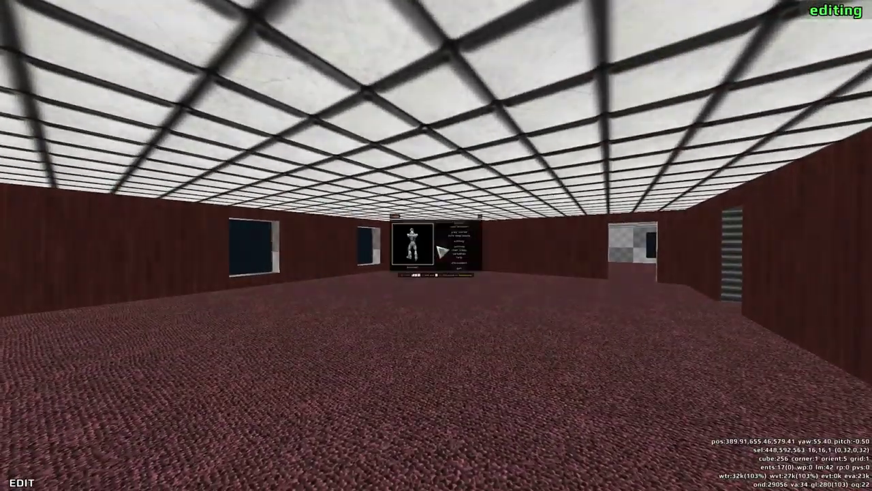
Update the online server list and connect to the server playing multi bomber-ball on moon, discarding the map's unsaved changes
{"action": "key", "text": "Escape"}
{"action": "left_click", "coordinate": [555, 185]}
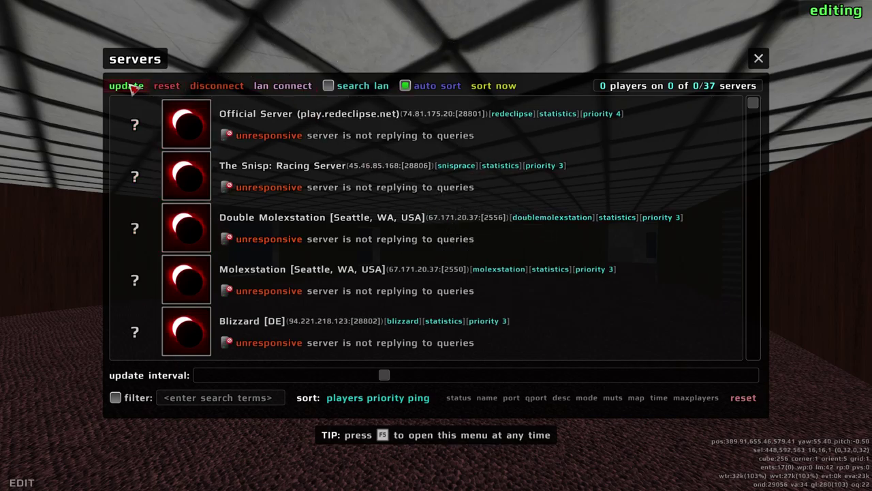
{"action": "left_click", "coordinate": [126, 86]}
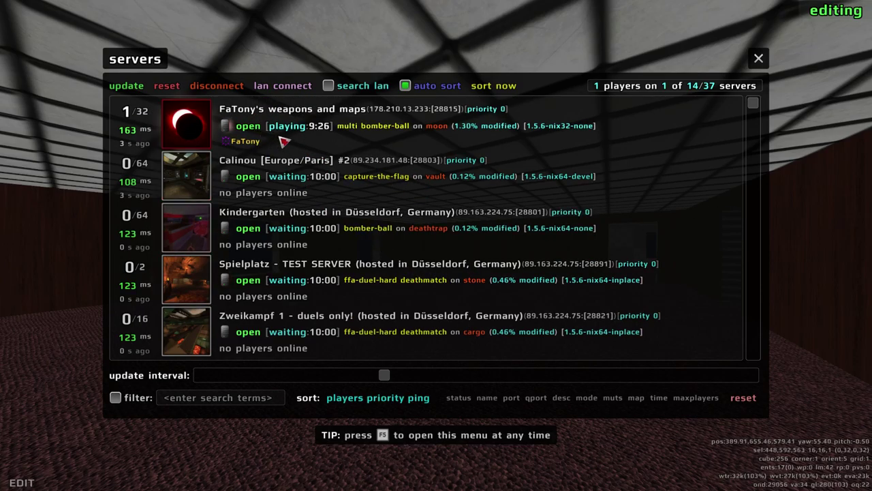
{"action": "left_click", "coordinate": [323, 138]}
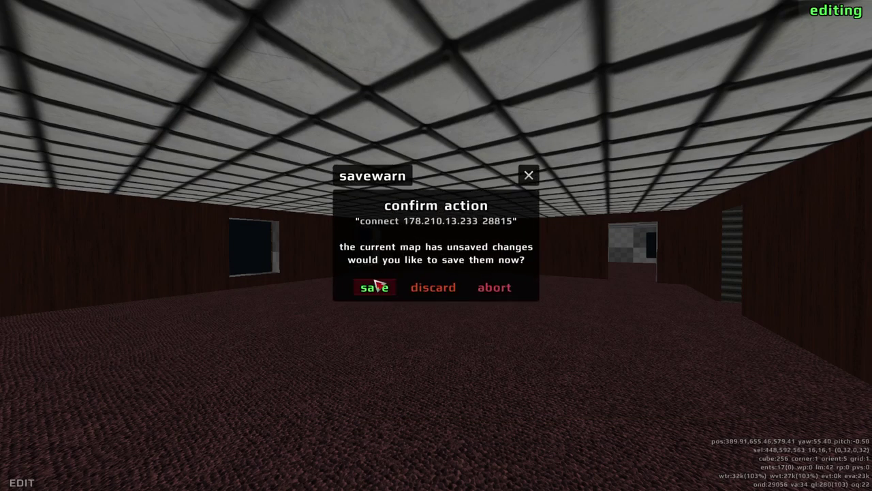
{"action": "left_click", "coordinate": [443, 290]}
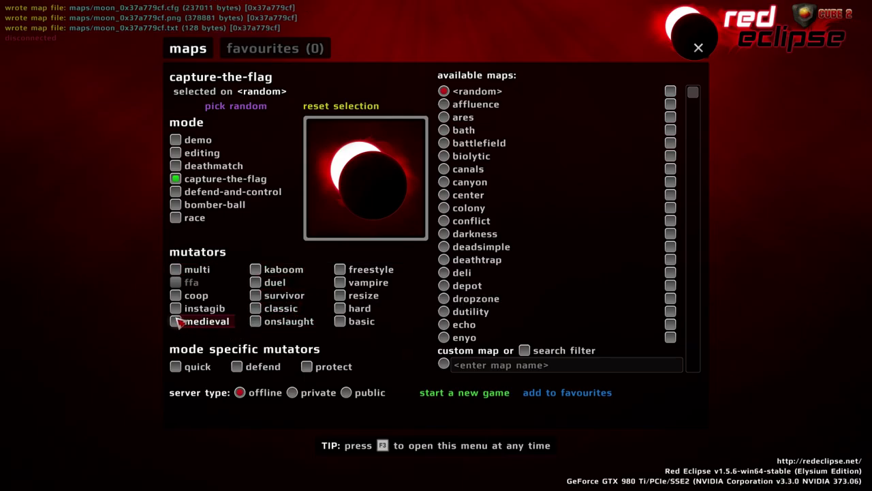
Start an offline capture-the-flag match on a random map and equip the pistol
{"action": "left_click", "coordinate": [477, 393]}
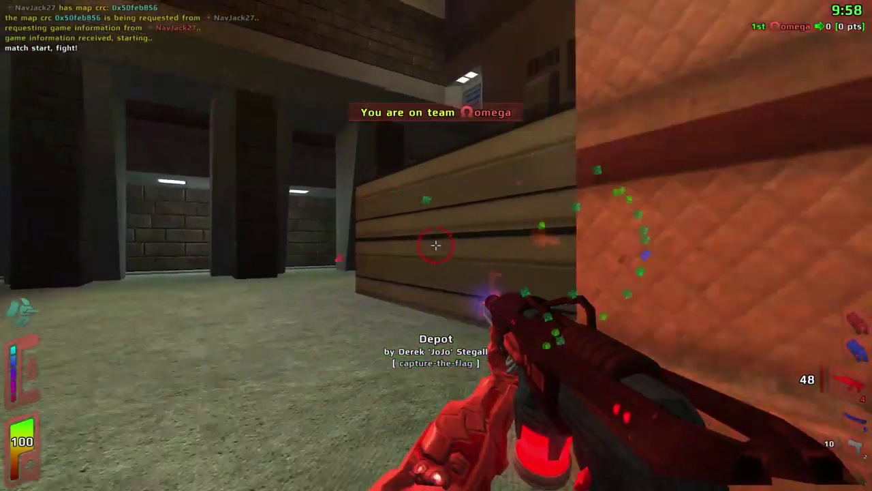
{"action": "key", "text": "w"}
{"action": "key", "text": "3"}
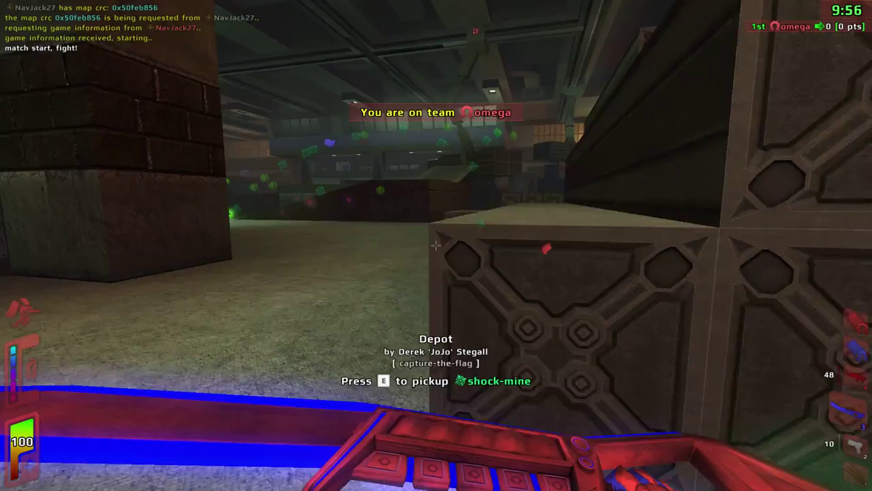
Advance past the crates in the depot and climb the green ramp overlooking the lower track
{"action": "key", "text": "w"}
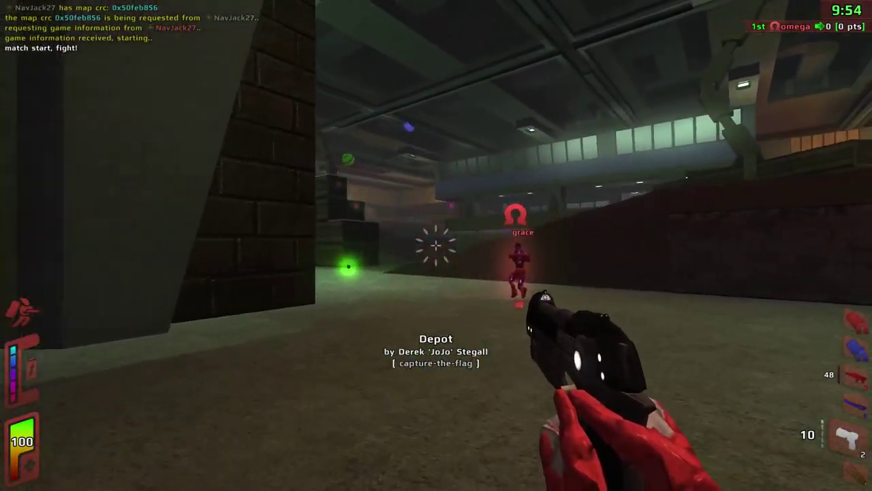
{"action": "key", "text": "w"}
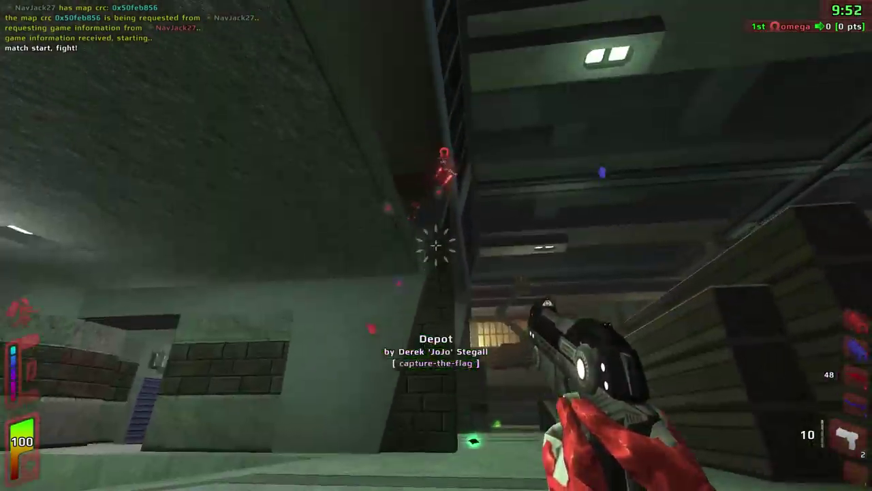
{"action": "key", "text": "w"}
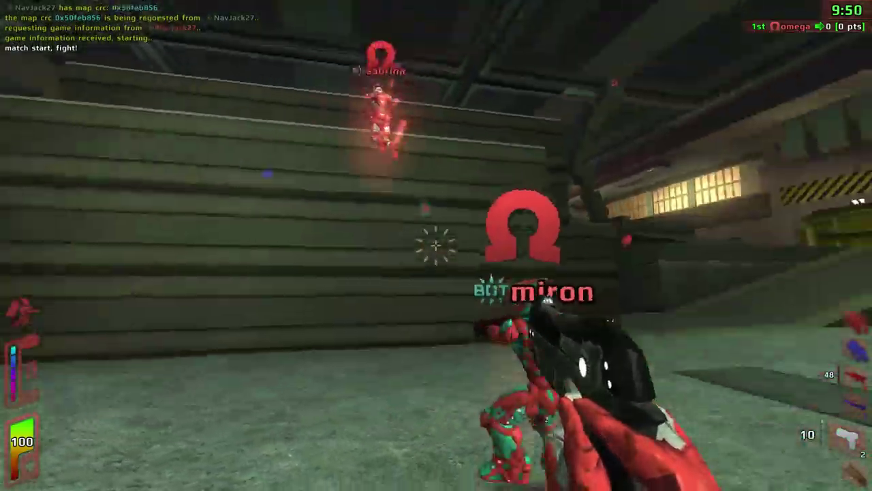
{"action": "key", "text": "w"}
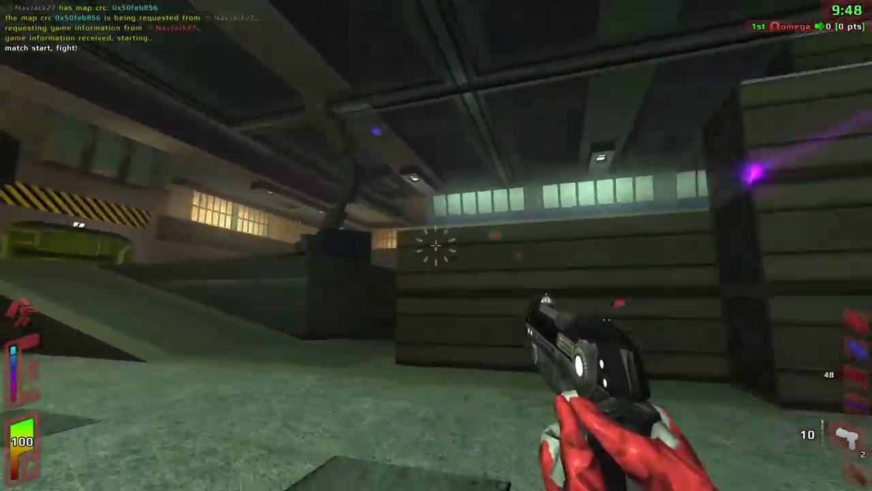
{"action": "key", "text": "w"}
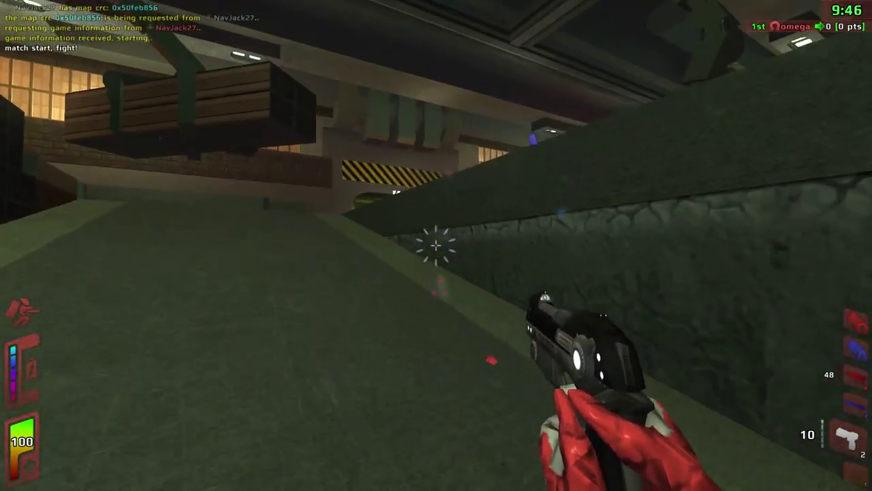
{"action": "key", "text": "w"}
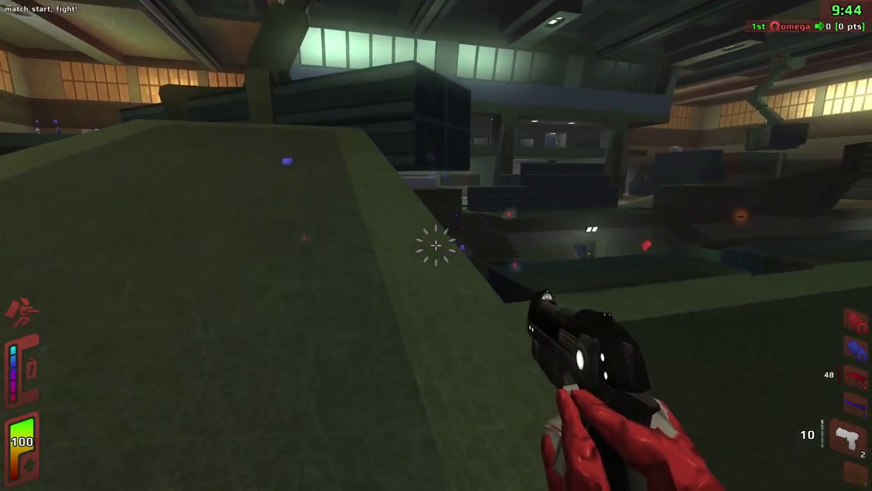
Fire pistol shots from the ramp, drop to the lower track and reload
{"action": "left_click", "coordinate": [436, 246]}
{"action": "left_click", "coordinate": [437, 245]}
{"action": "left_click", "coordinate": [437, 245]}
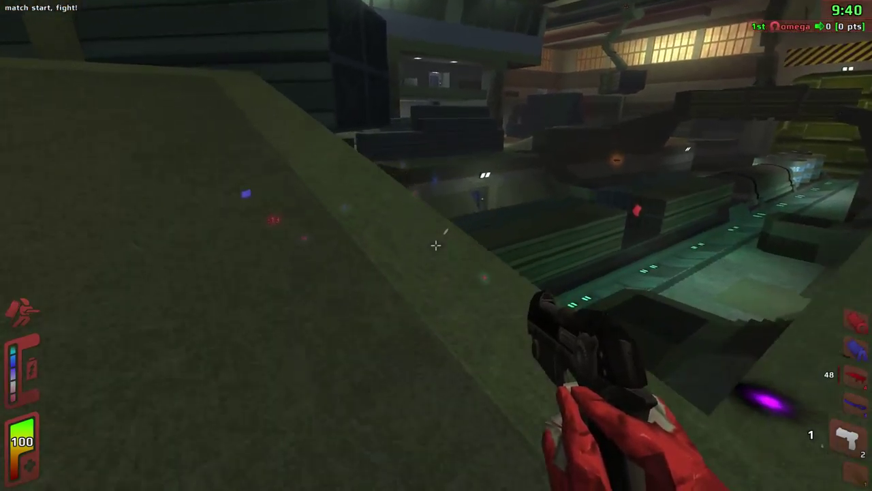
{"action": "key", "text": "w"}
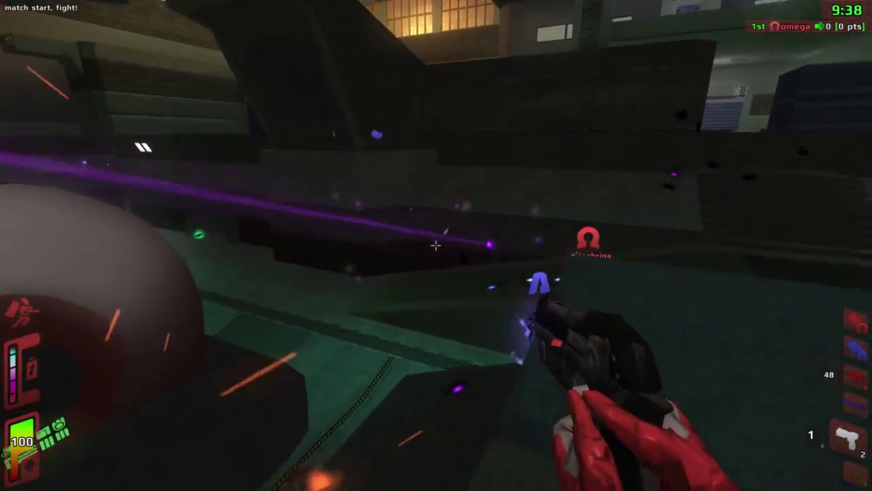
{"action": "key", "text": "r"}
Shoot at the blue-team enemy running along the lower track and reload the pistol
{"action": "left_click", "coordinate": [436, 245]}
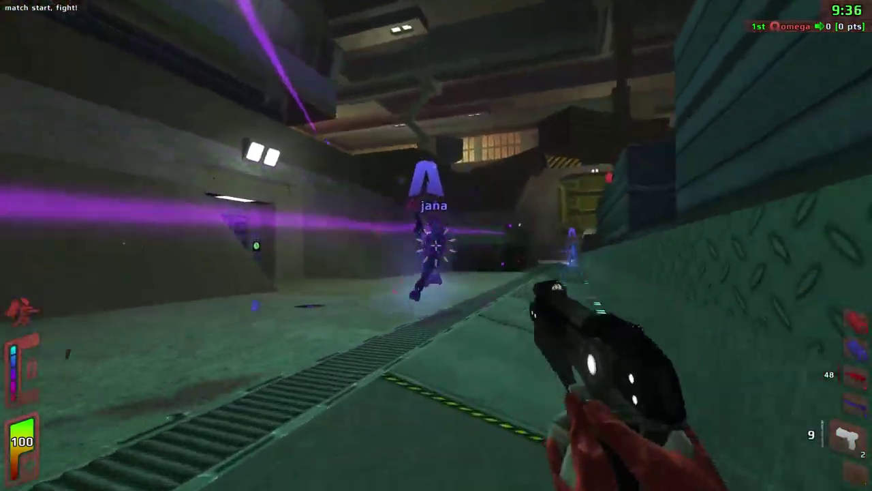
{"action": "left_click", "coordinate": [436, 245]}
{"action": "left_click", "coordinate": [436, 246]}
{"action": "left_click", "coordinate": [436, 246]}
{"action": "left_click", "coordinate": [436, 246]}
{"action": "left_click", "coordinate": [436, 245]}
{"action": "left_click", "coordinate": [436, 245]}
{"action": "left_click", "coordinate": [436, 245]}
{"action": "key", "text": "r"}
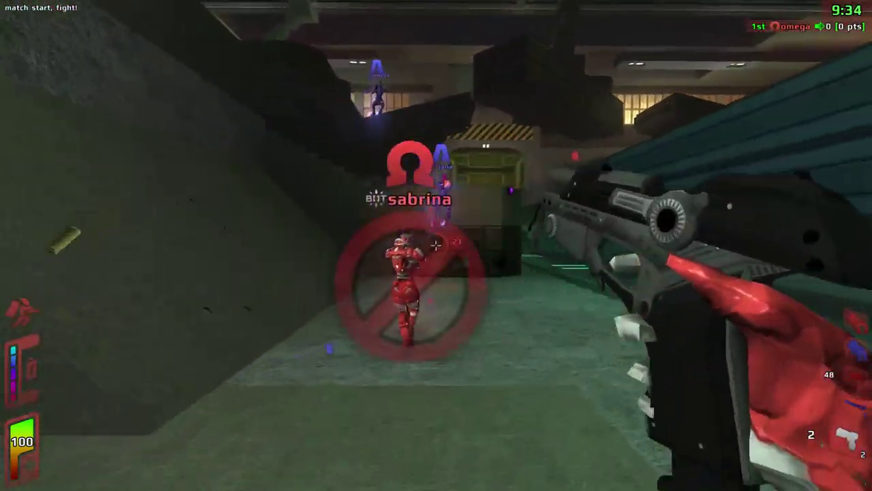
Fire past the red teammate at the blue-team enemy ahead and reload the pistol
{"action": "left_click", "coordinate": [437, 246]}
{"action": "left_click", "coordinate": [436, 246]}
{"action": "left_click", "coordinate": [437, 245]}
{"action": "left_click", "coordinate": [436, 245]}
{"action": "left_click", "coordinate": [436, 245]}
{"action": "key", "text": "r"}
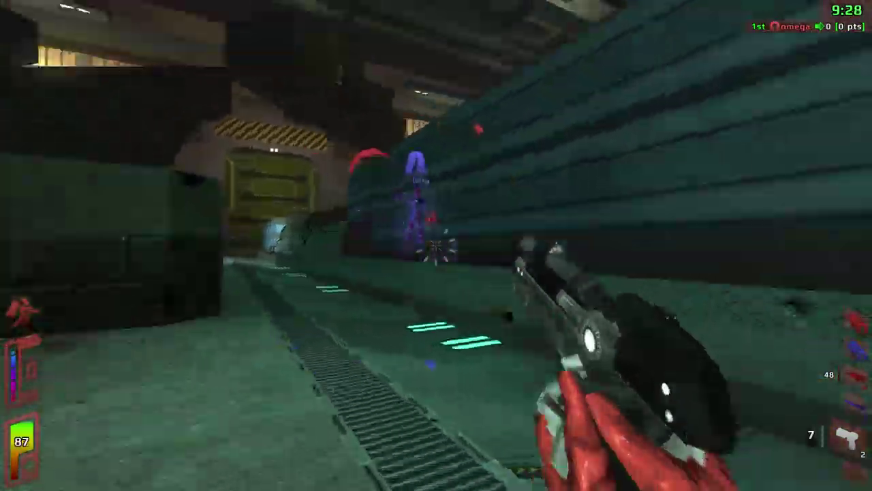
Shoot at the blue-team enemy beside the long teal container and reload the pistol
{"action": "left_click", "coordinate": [437, 246]}
{"action": "left_click", "coordinate": [437, 246]}
{"action": "left_click", "coordinate": [436, 245]}
{"action": "left_click", "coordinate": [436, 245]}
{"action": "left_click", "coordinate": [436, 245]}
{"action": "left_click", "coordinate": [436, 246]}
{"action": "left_click", "coordinate": [436, 246]}
{"action": "key", "text": "r"}
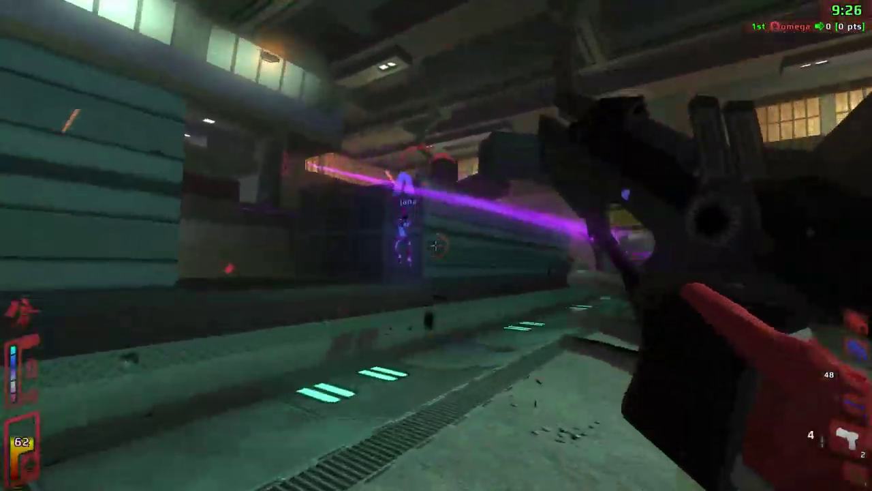
Advance across the concrete floor beside the track, reload and fire at the approaching blue-team enemy
{"action": "key", "text": "w"}
{"action": "key", "text": "r"}
{"action": "left_click", "coordinate": [437, 245]}
{"action": "left_click", "coordinate": [436, 245]}
{"action": "left_click", "coordinate": [437, 246]}
{"action": "left_click", "coordinate": [436, 246]}
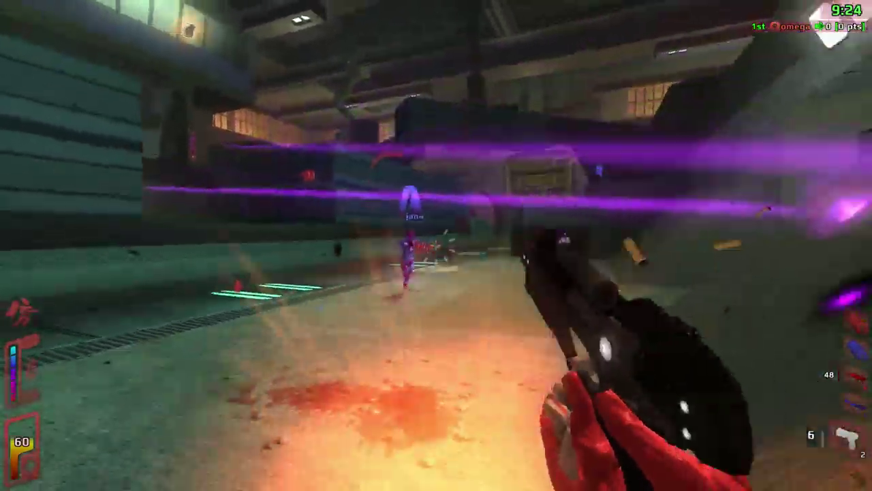
Shoot at the blue-team enemy on the concrete floor ahead and reload the pistol
{"action": "left_click", "coordinate": [437, 246]}
{"action": "left_click", "coordinate": [437, 245]}
{"action": "left_click", "coordinate": [437, 245]}
{"action": "left_click", "coordinate": [436, 245]}
{"action": "left_click", "coordinate": [436, 245]}
{"action": "key", "text": "r"}
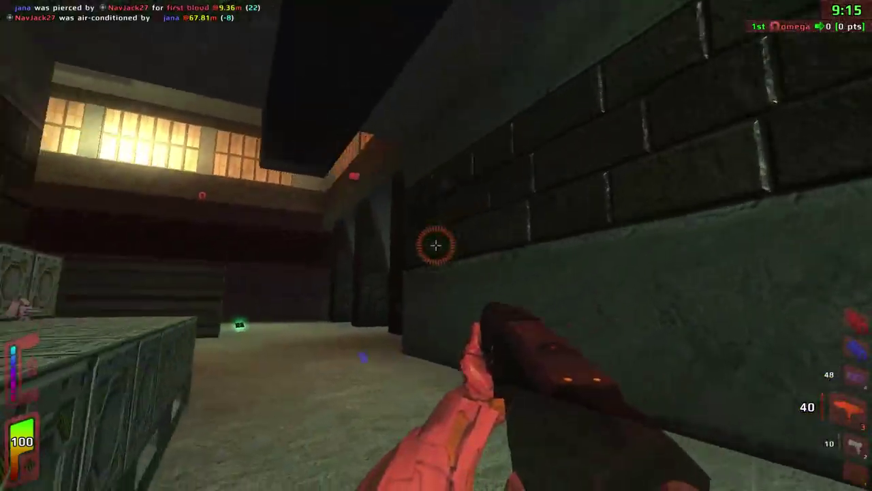
Fire the slot 3 weapon while moving along the brick wall into the side corridor, reloading on the way
{"action": "left_click", "coordinate": [436, 245]}
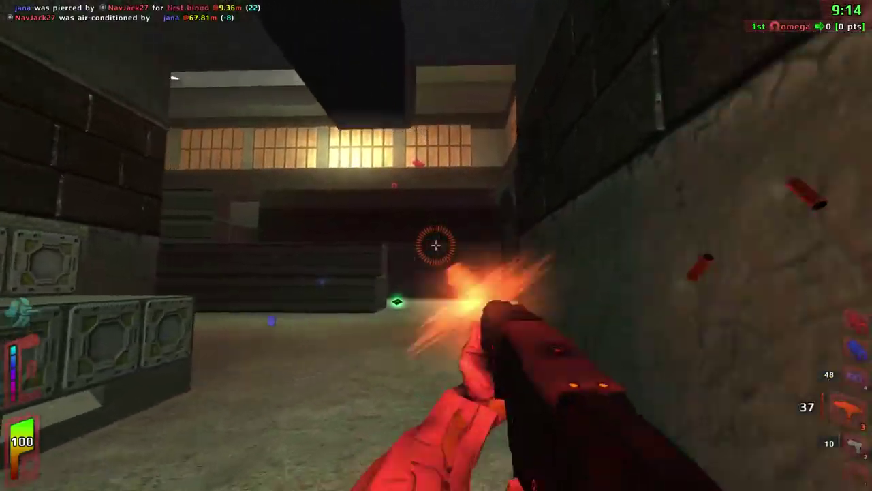
{"action": "left_click", "coordinate": [436, 245]}
{"action": "left_click", "coordinate": [436, 246]}
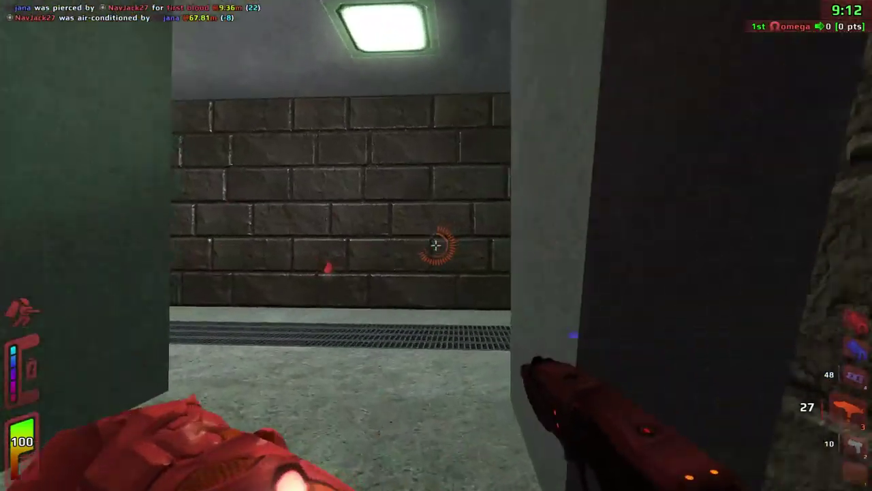
{"action": "key", "text": "r"}
{"action": "left_click", "coordinate": [437, 245]}
{"action": "left_click", "coordinate": [437, 246]}
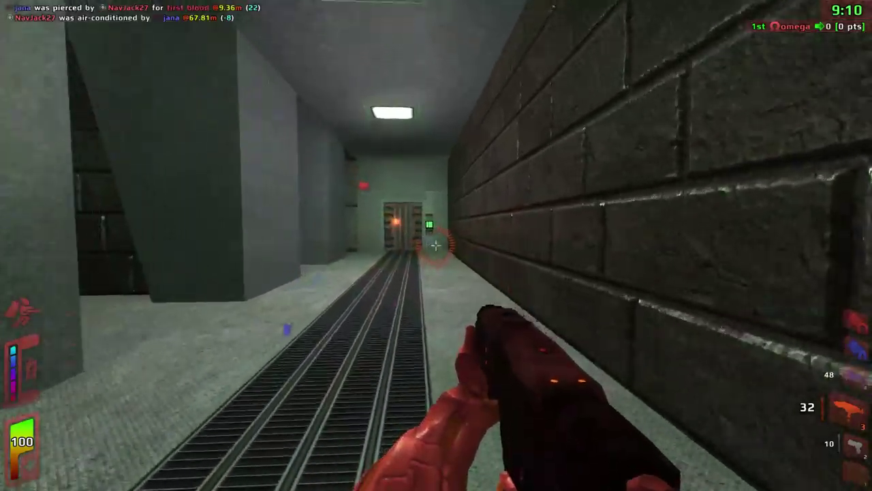
Switch to the pistol and empty it at the wall above the closed door at the end of the grated corridor
{"action": "key", "text": "w"}
{"action": "key", "text": "2"}
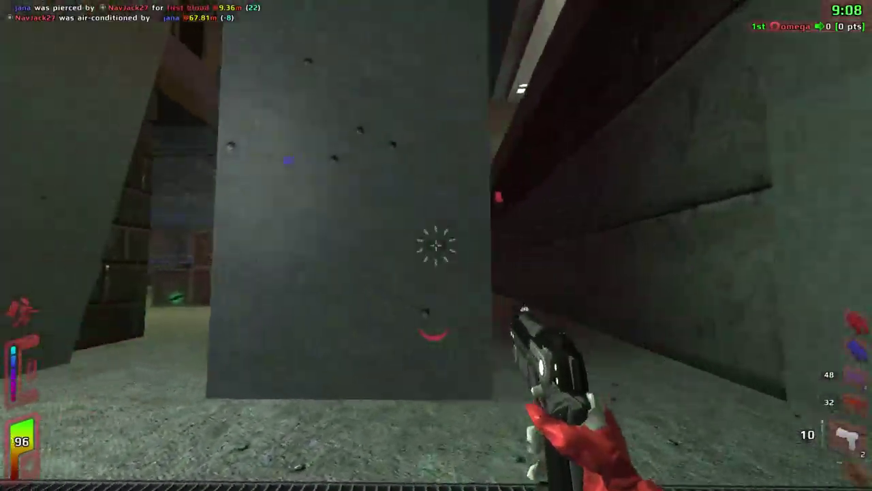
{"action": "key", "text": "w"}
{"action": "left_click", "coordinate": [437, 245]}
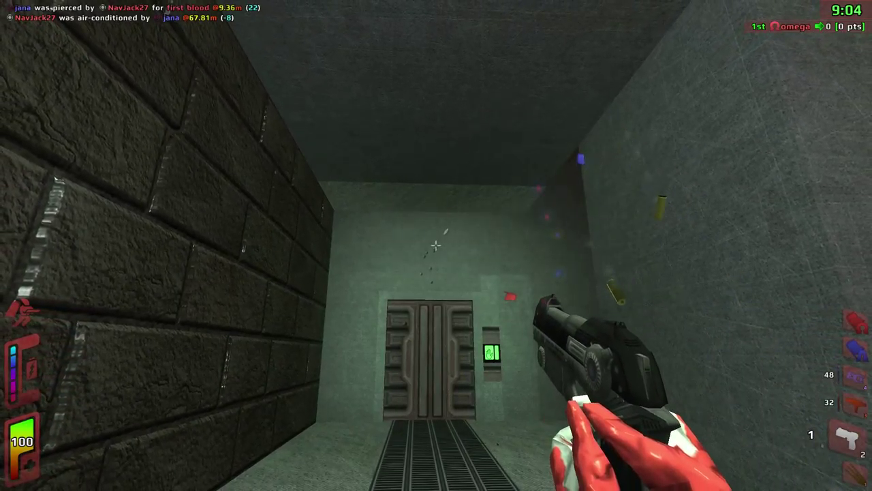
{"action": "key", "text": "w"}
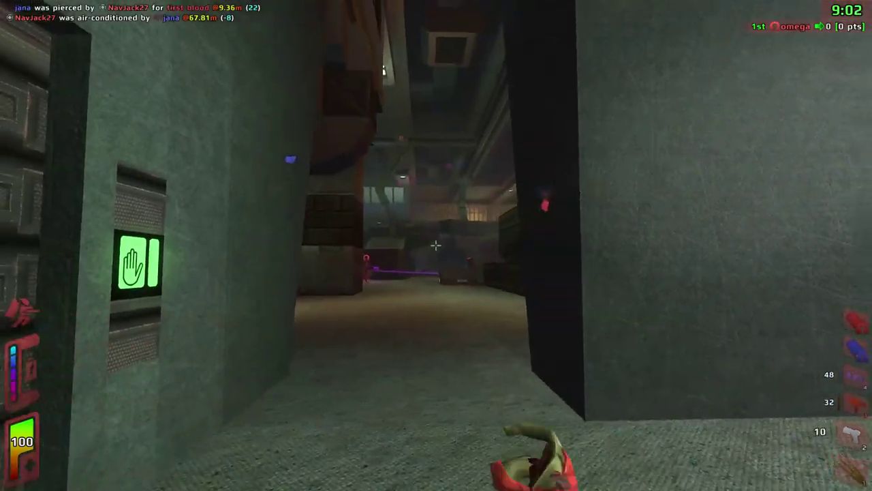
Run out into the main hall, pick up the green explosive and throw it up toward the ceiling
{"action": "key", "text": "w"}
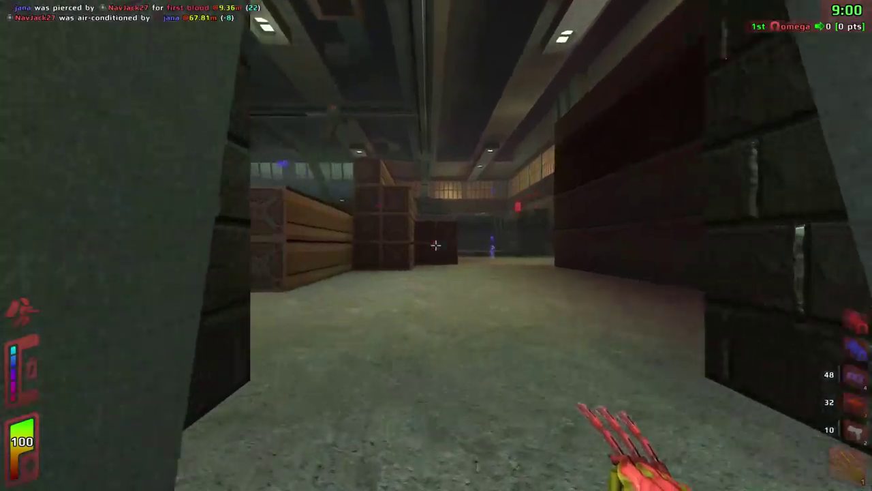
{"action": "key", "text": "w"}
{"action": "key", "text": "e"}
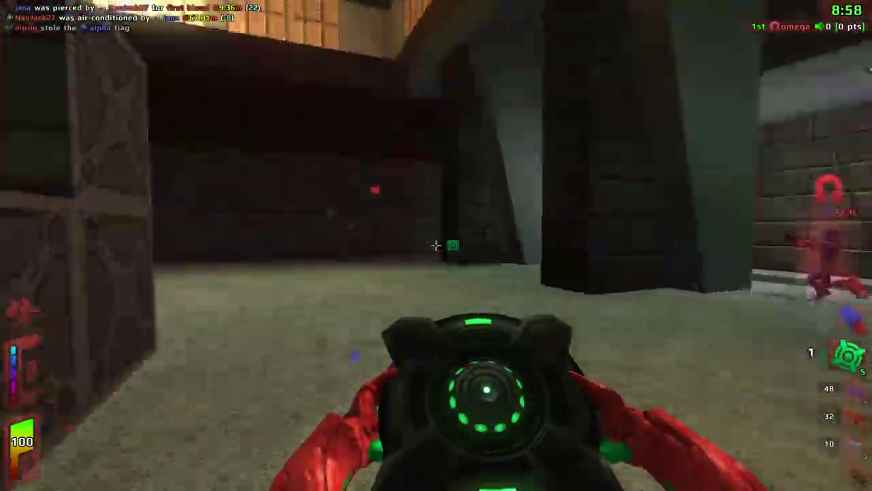
{"action": "key", "text": "w"}
{"action": "left_click", "coordinate": [436, 246]}
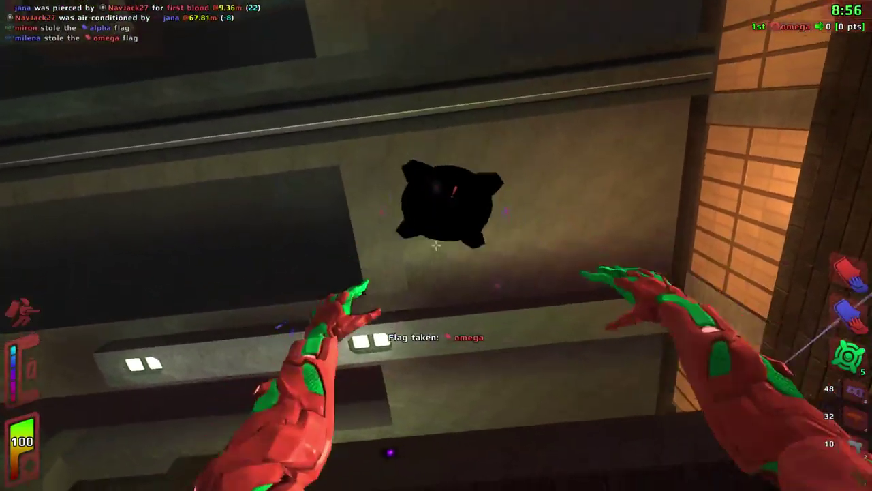
Run past the blue-team enemy near the yellow hazard-striped door and jump and dash across the hall
{"action": "key", "text": "w"}
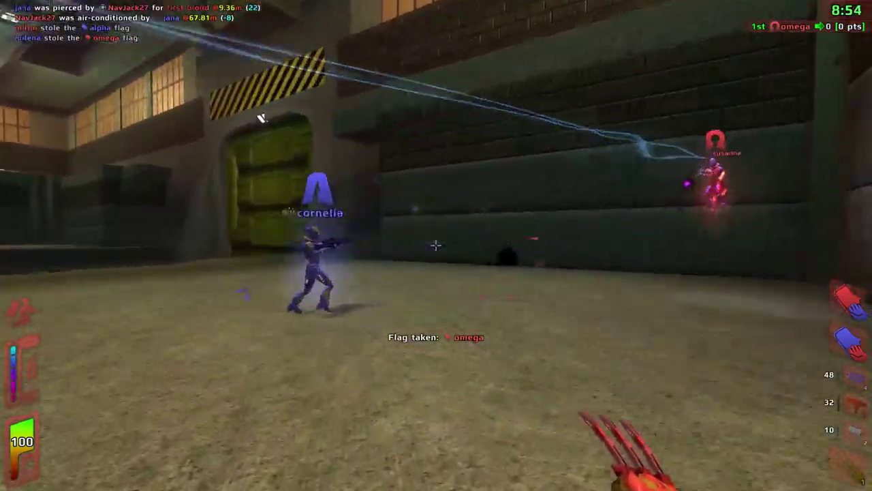
{"action": "key", "text": "w"}
{"action": "key", "text": "space"}
{"action": "key", "text": "shift"}
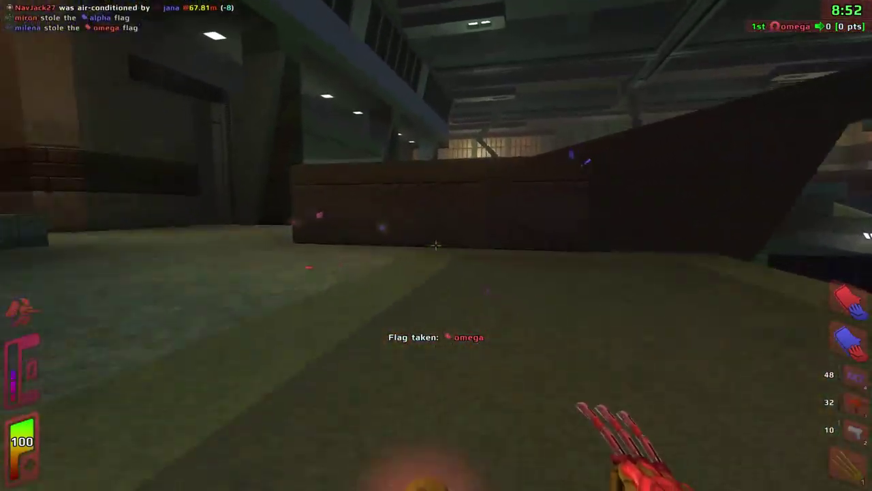
Jump along the long brown barrier and round its end in pursuit of the stolen omega flag
{"action": "key", "text": "shift"}
{"action": "key", "text": "w"}
{"action": "key", "text": "space"}
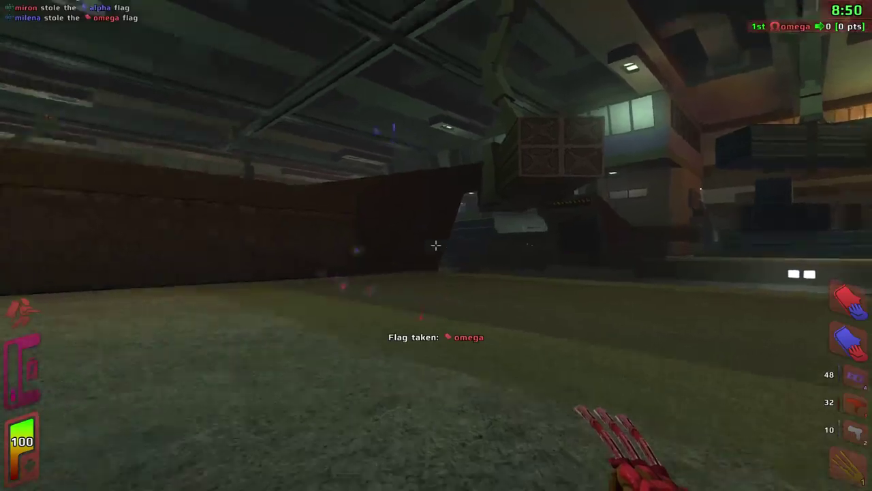
{"action": "key", "text": "w"}
{"action": "key", "text": "space"}
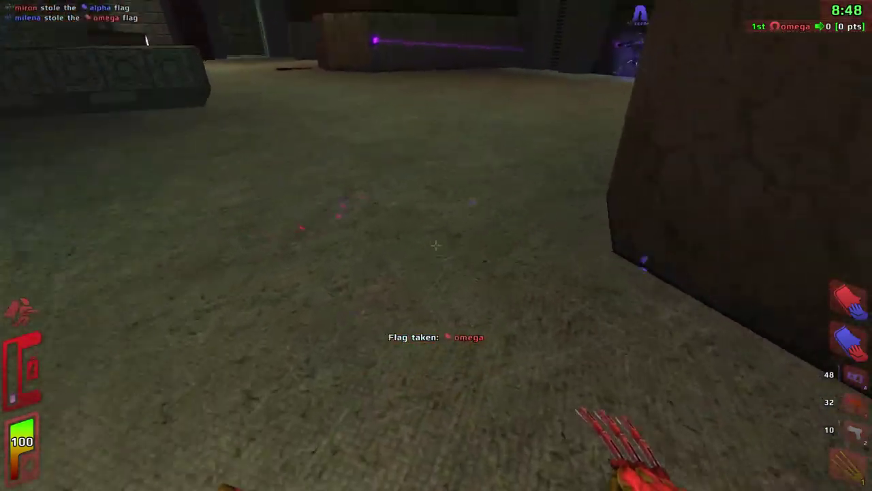
Run past the stacked crates and the ramp toward the blue-team enemy carrying the omega flag
{"action": "key", "text": "w"}
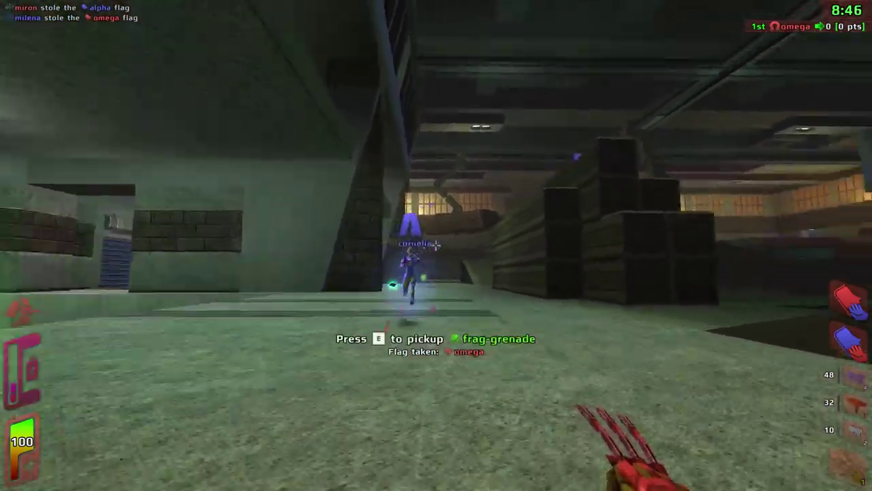
{"action": "key", "text": "space"}
{"action": "key", "text": "w"}
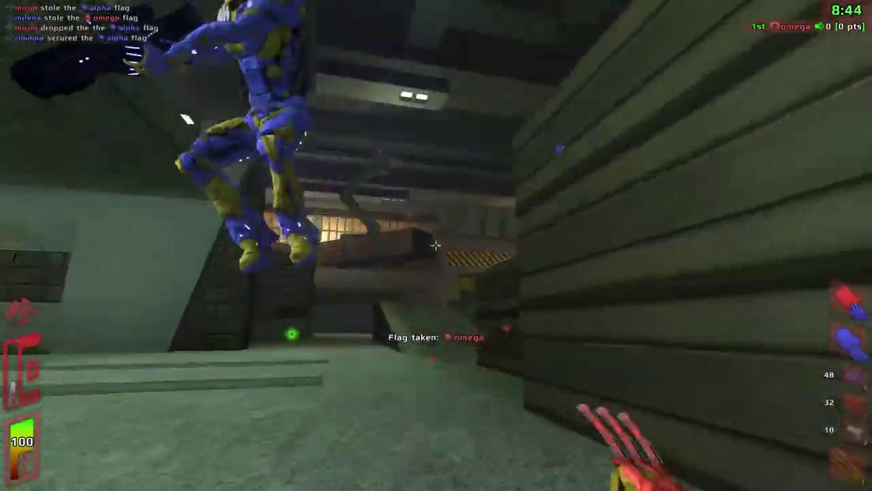
{"action": "key", "text": "w"}
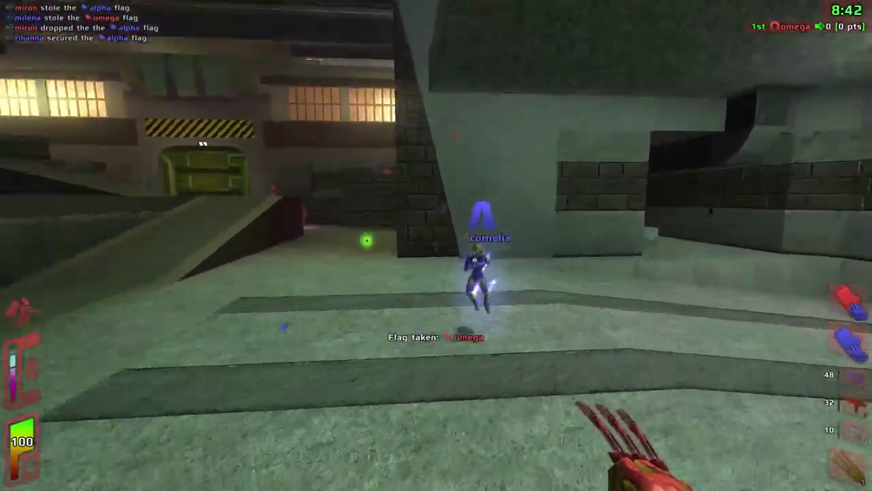
{"action": "key", "text": "w"}
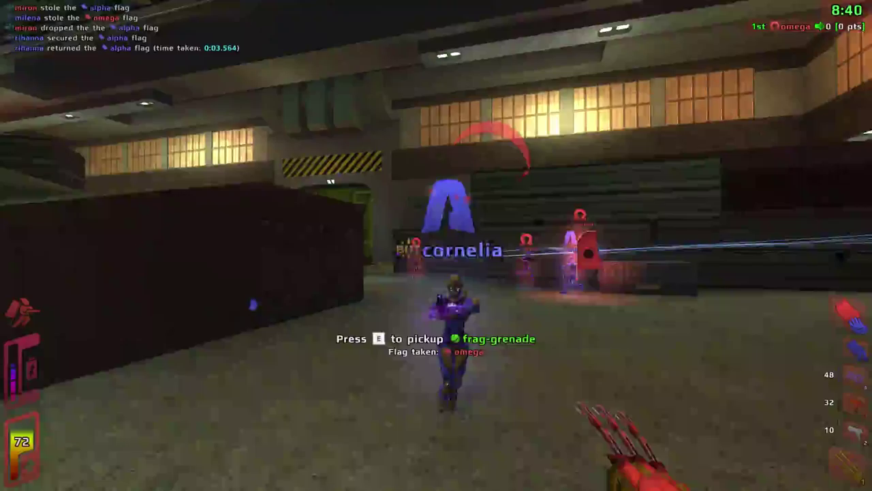
Chase the blue-team flag carrier, attack with the claws and secure the omega flag
{"action": "key", "text": "space"}
{"action": "key", "text": "w"}
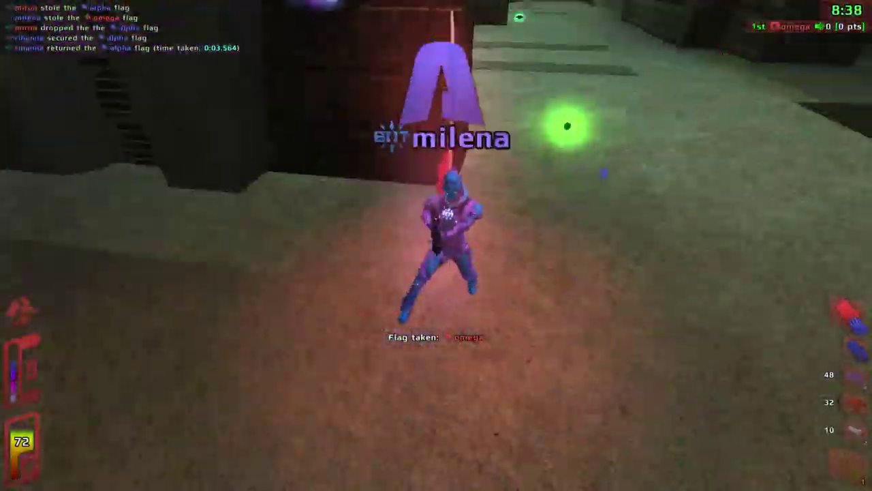
{"action": "key", "text": "w"}
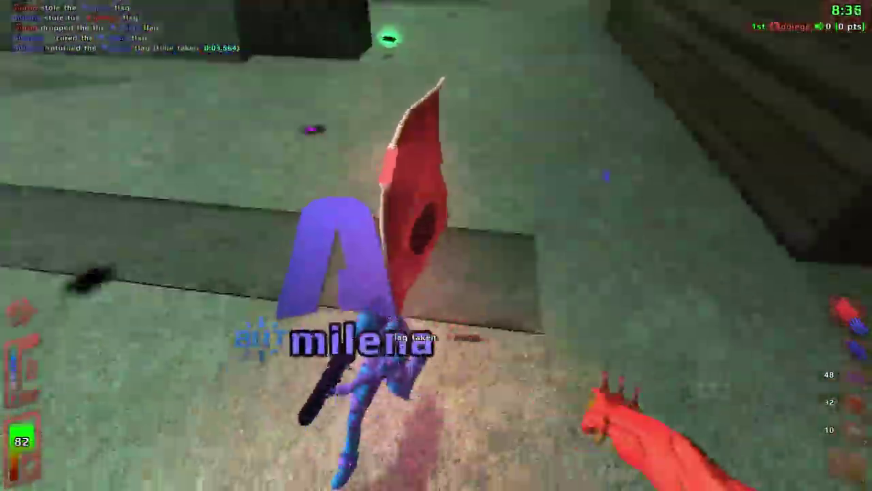
{"action": "key", "text": "w"}
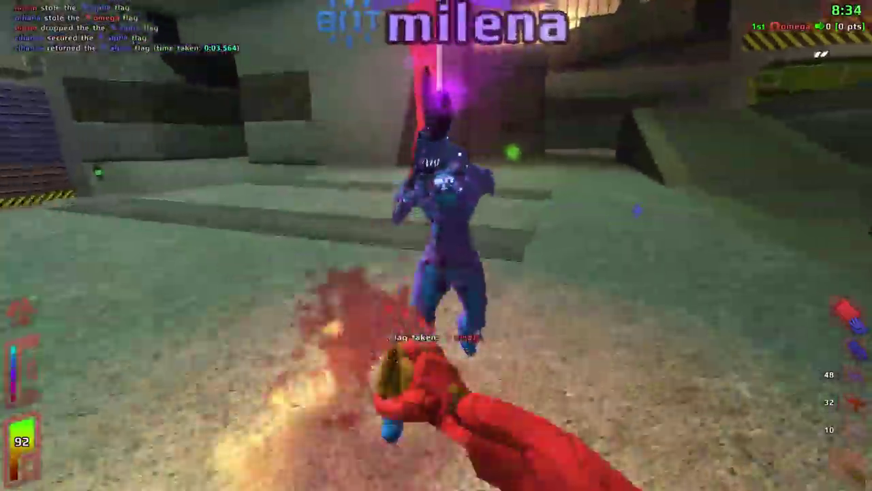
{"action": "key", "text": "w"}
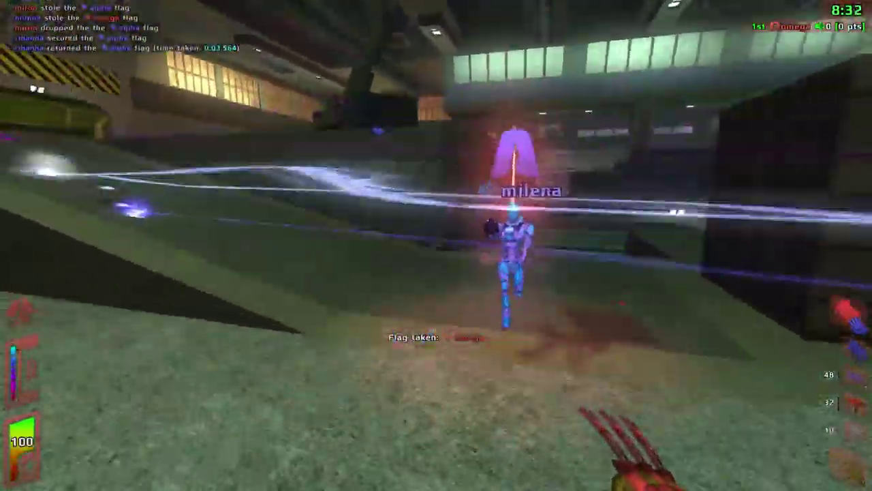
{"action": "key", "text": "w"}
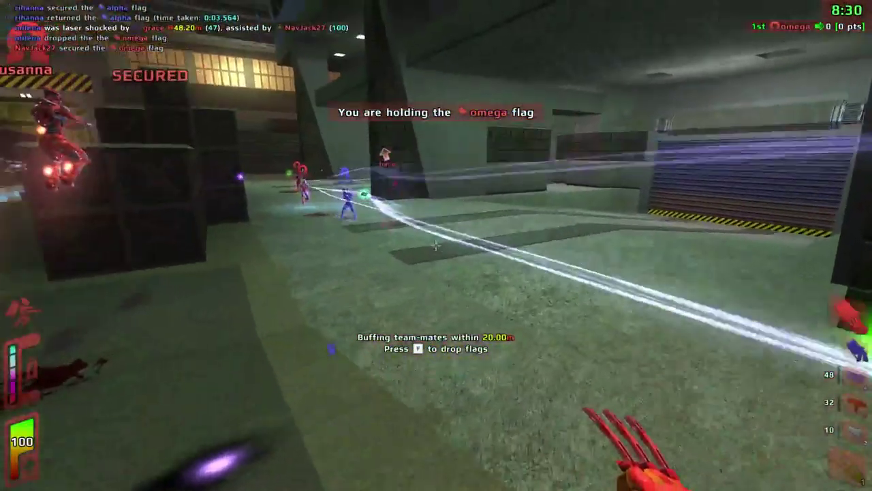
Carry the omega flag past the ramp, climb the wall by the vertical grate and return it to the red base
{"action": "key", "text": "space"}
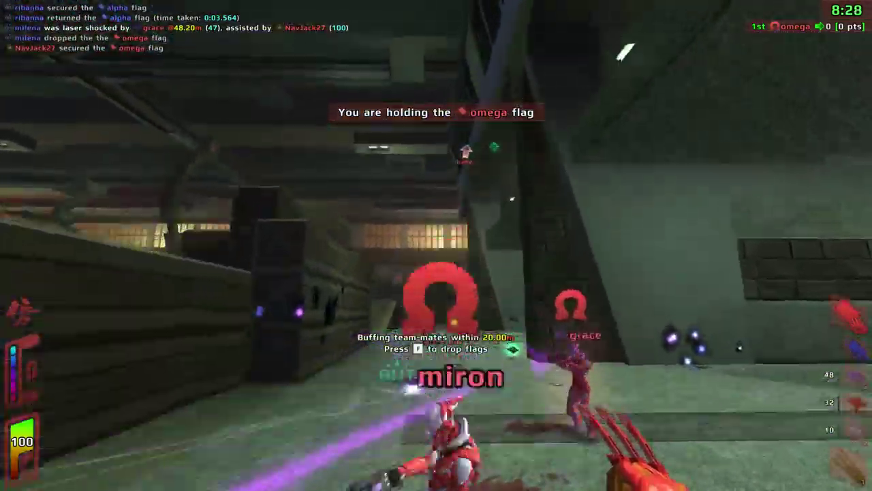
{"action": "key", "text": "w"}
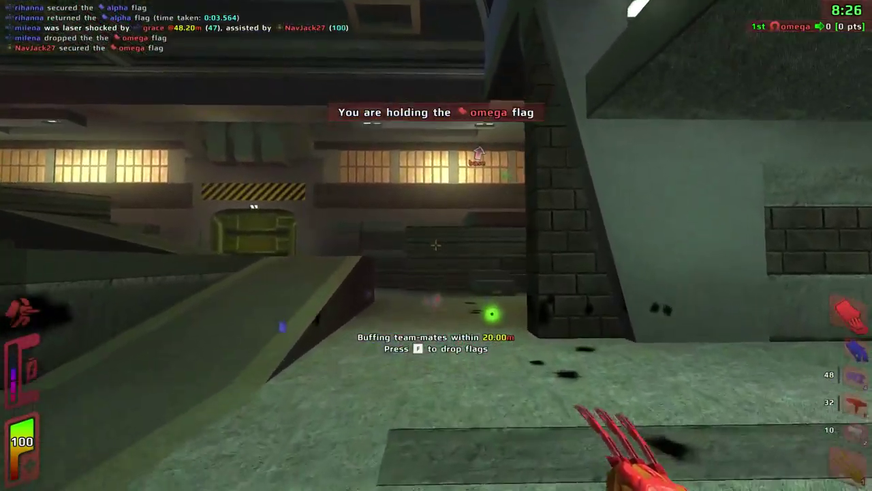
{"action": "key", "text": "w"}
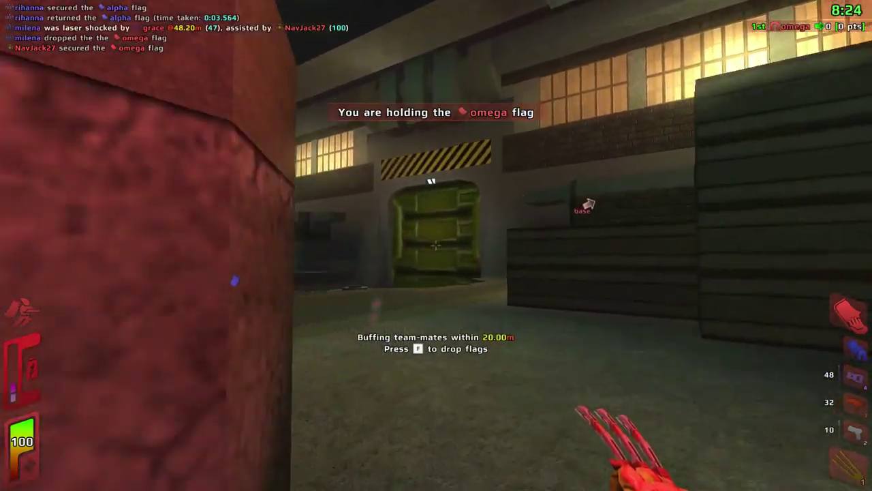
{"action": "key", "text": "w"}
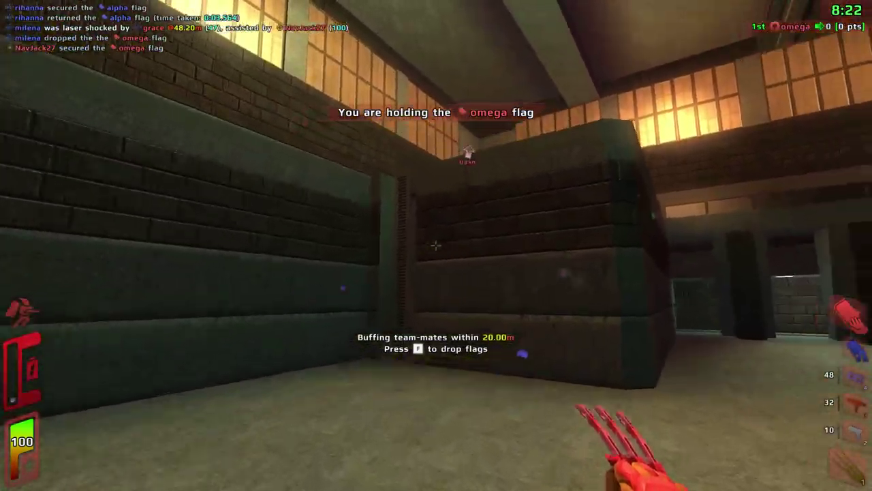
{"action": "key", "text": "w"}
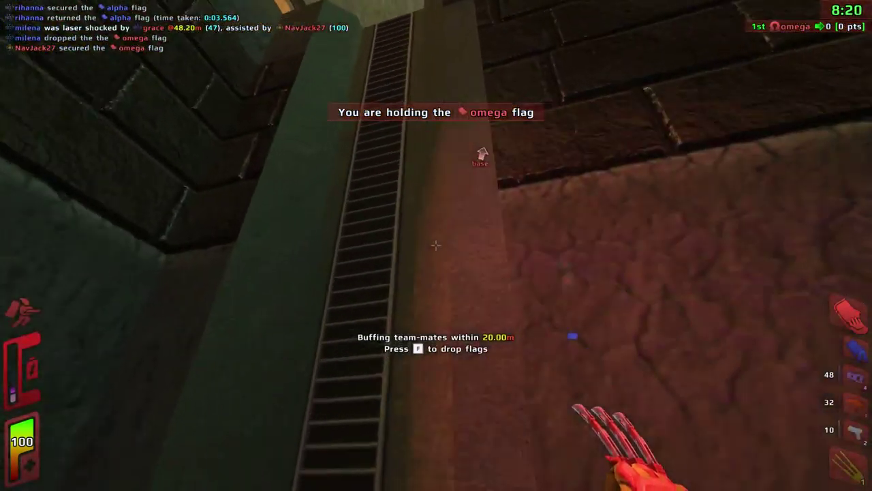
{"action": "key", "text": "w"}
{"action": "key", "text": "w"}
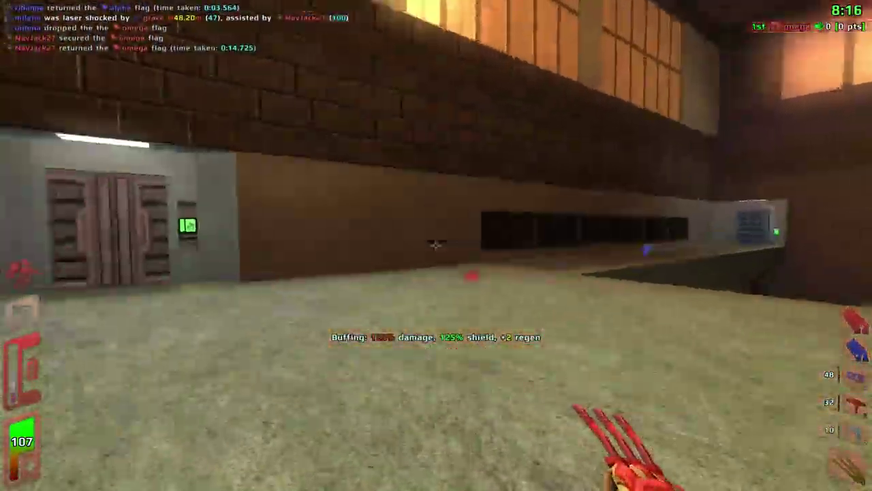
Run along the narrow striped ledge beside the upper wall and back to the omega flag at the base
{"action": "key", "text": "w"}
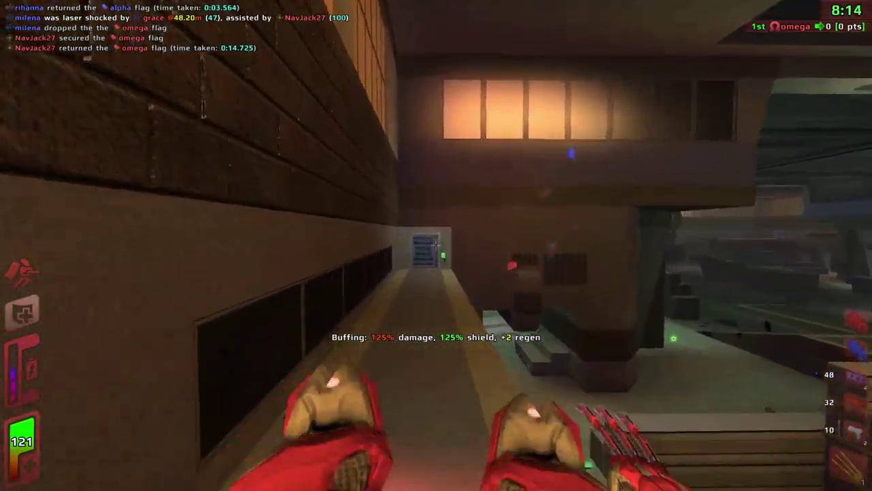
{"action": "key", "text": "w"}
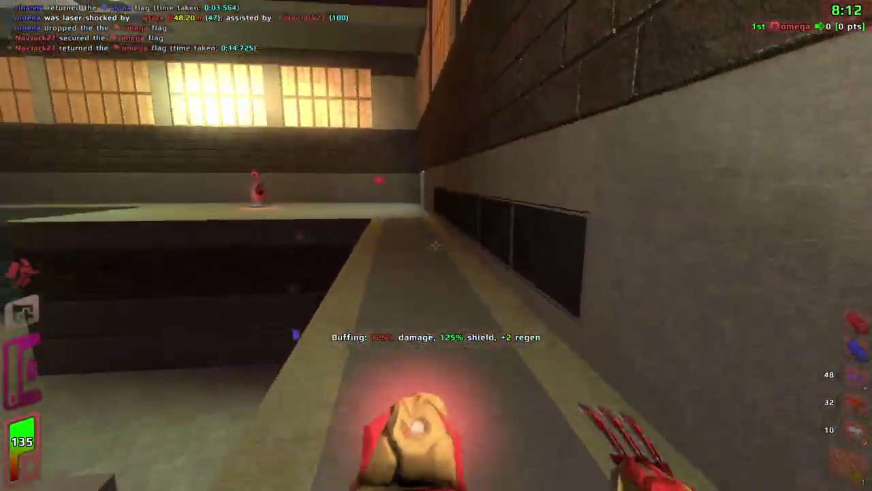
{"action": "key", "text": "w"}
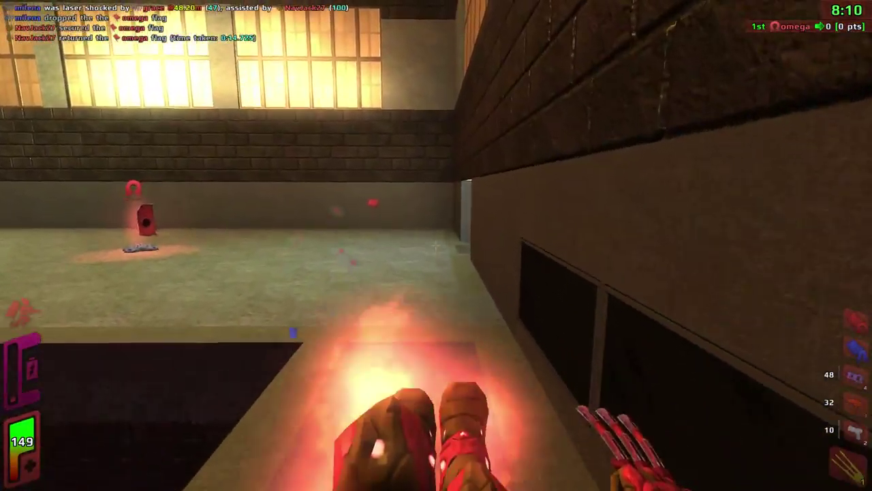
{"action": "key", "text": "w"}
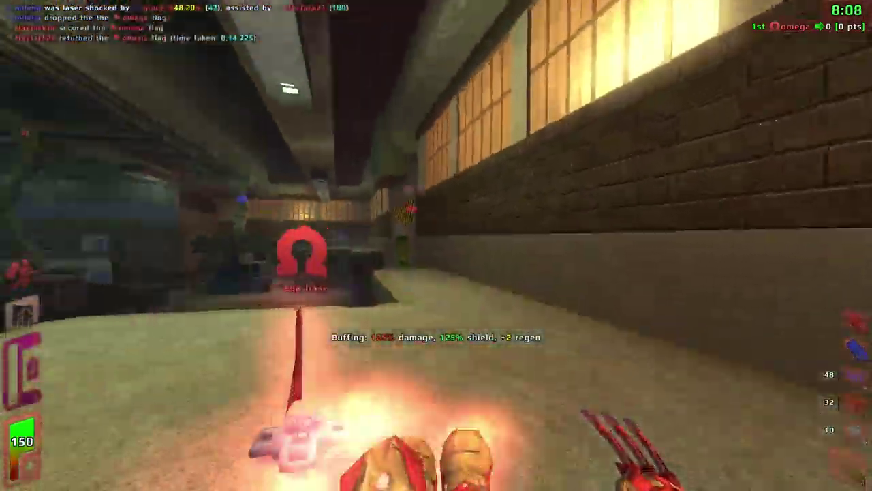